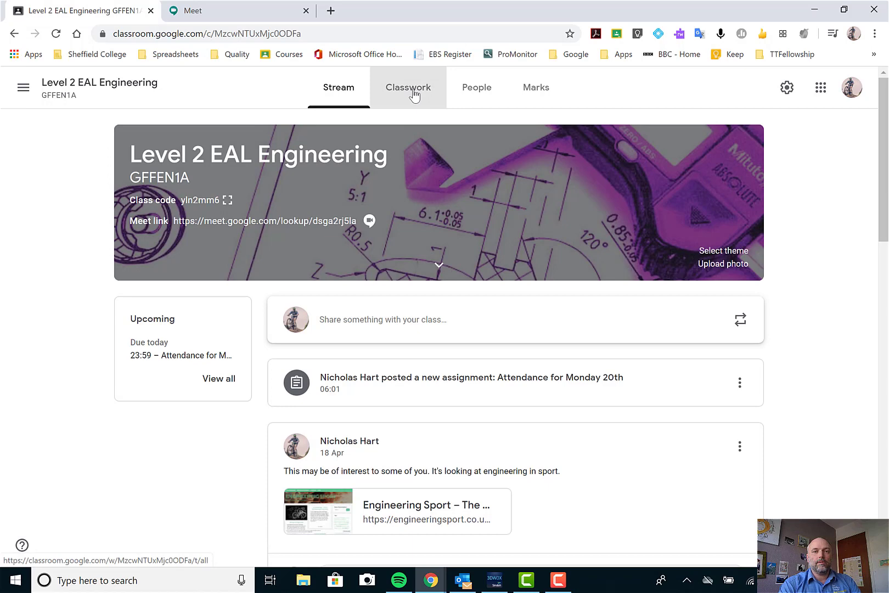
Step: Create a new classwork assignment for the Level 2 EAL Engineering class with the title "Unit 17 assignment 2"
click(415, 95)
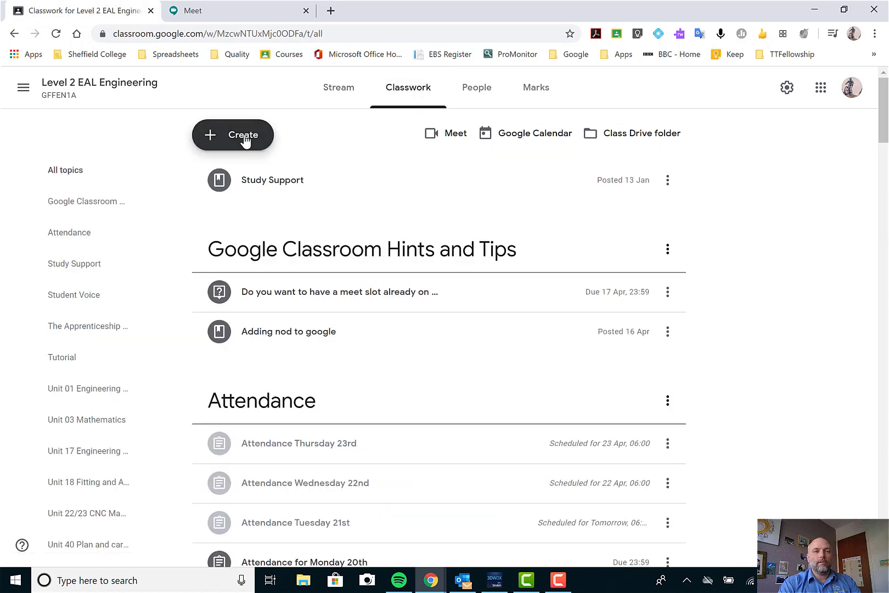
click(245, 142)
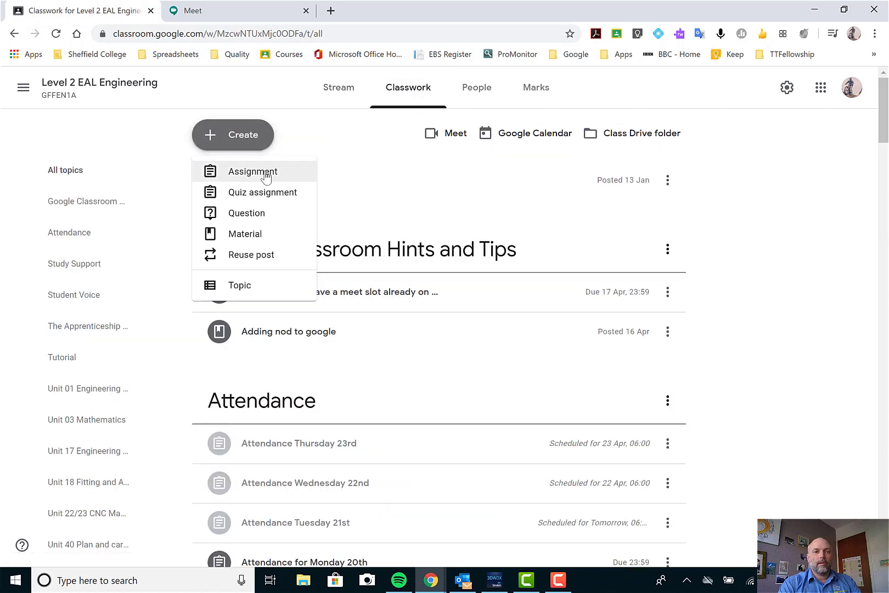
click(266, 174)
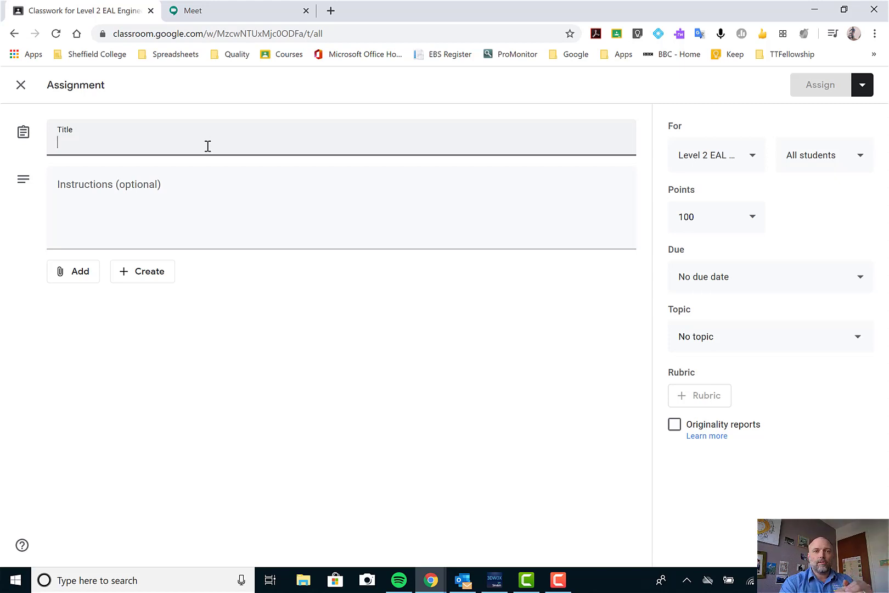
text(Unit 17)
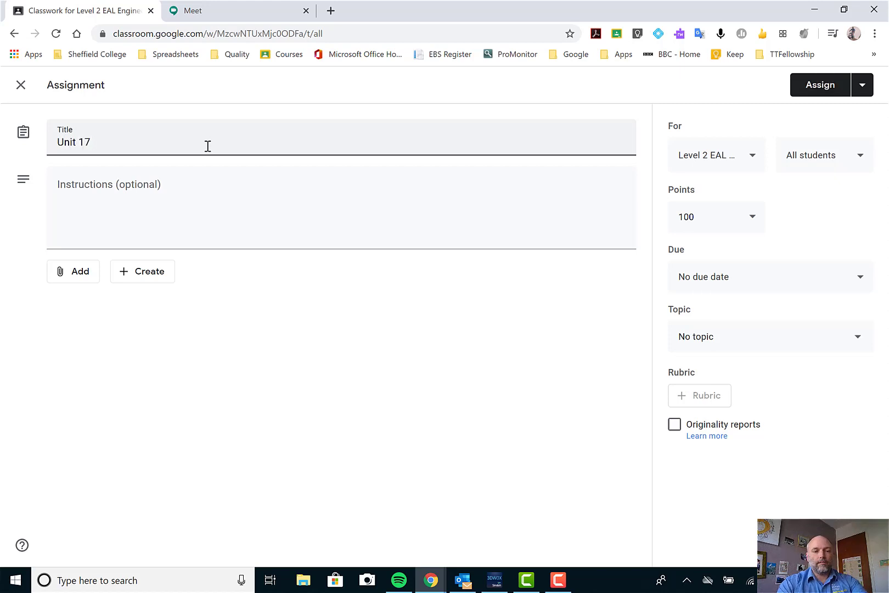
text( assign)
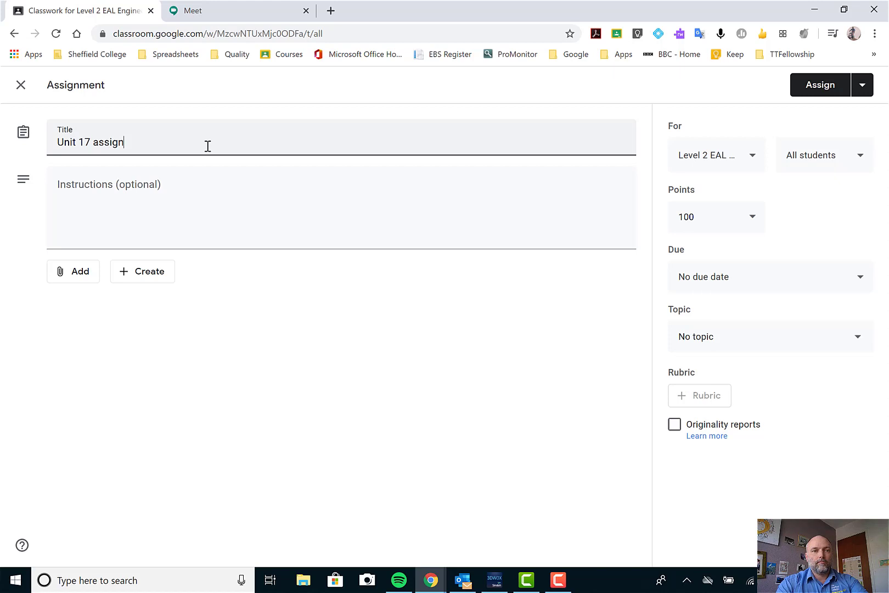
text(ment )
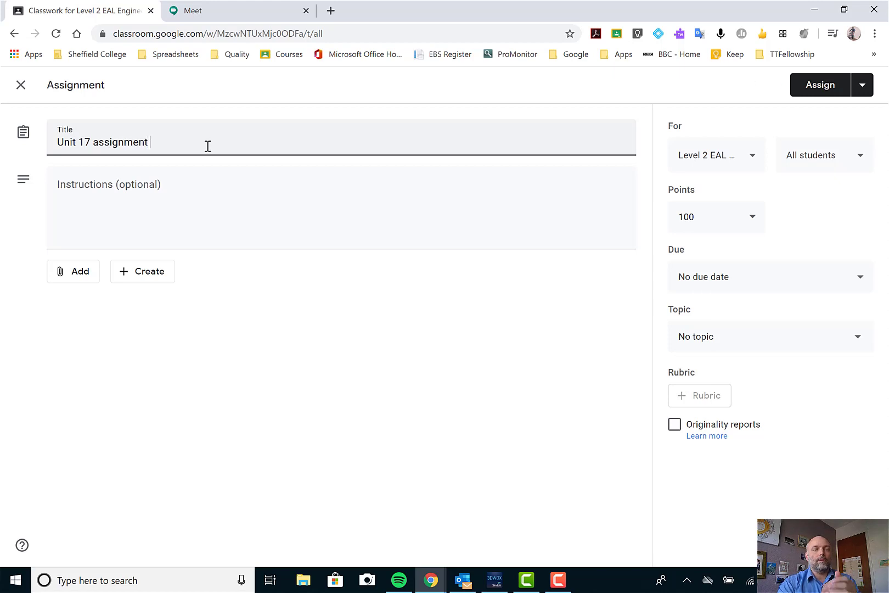
text(2)
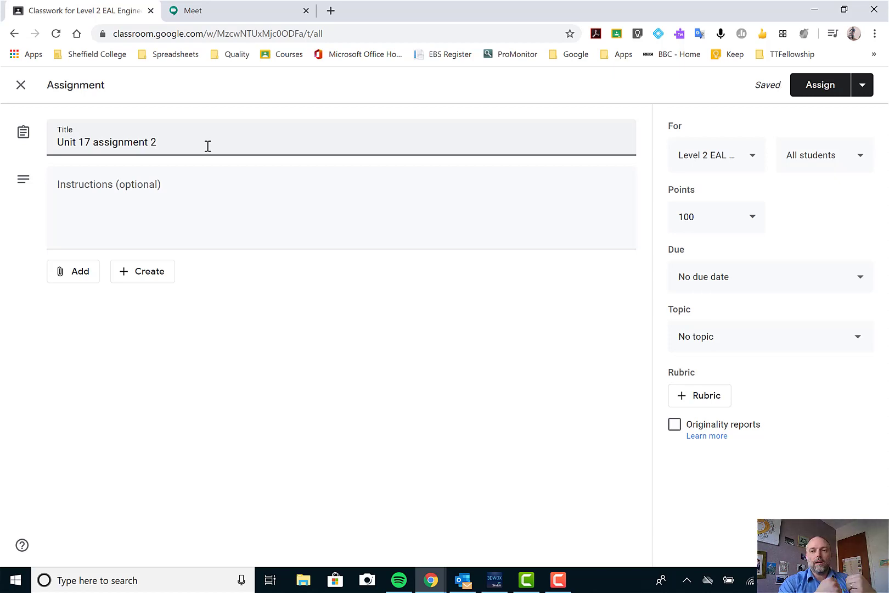
Step: Enter the assignment instructions "Please read the reference material and complete your assignment"
click(162, 207)
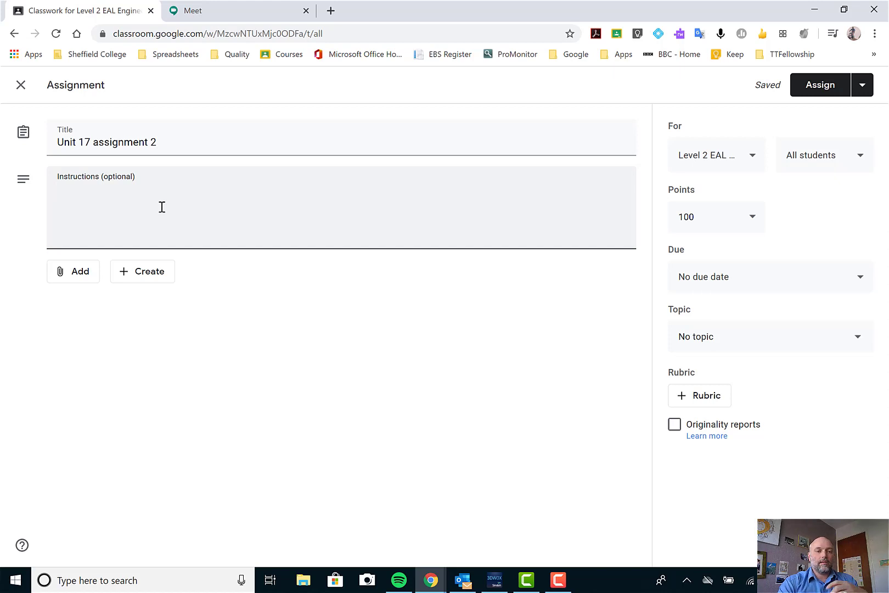
text(Please rea)
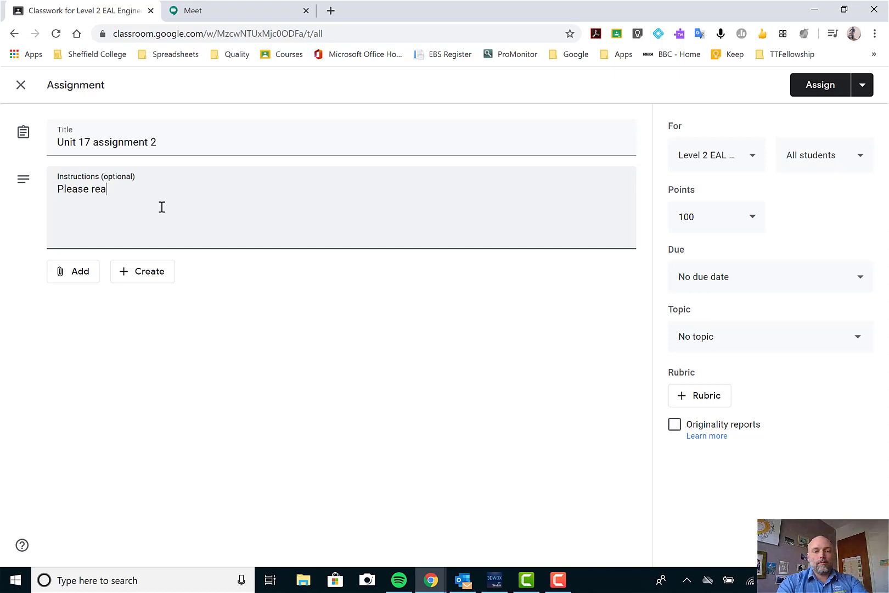
text(d the )
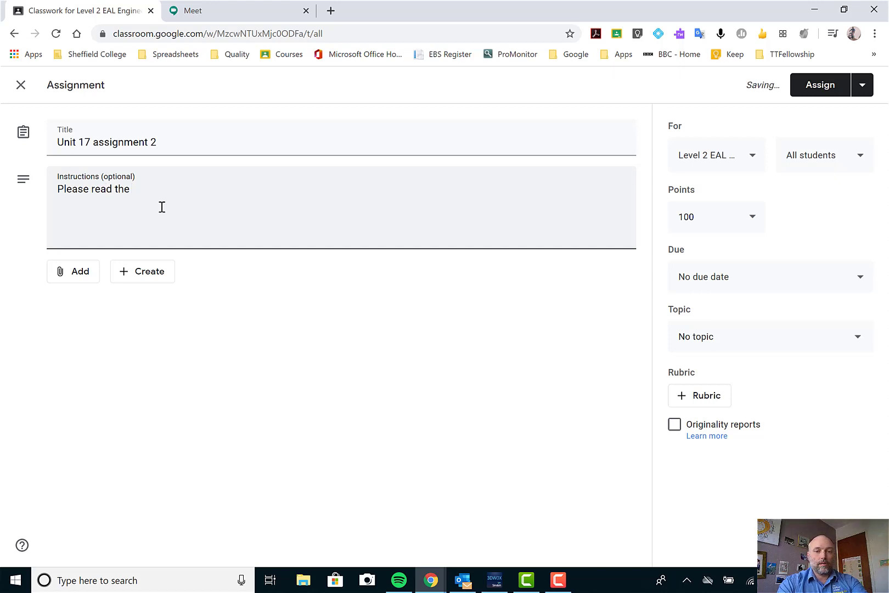
text(re)
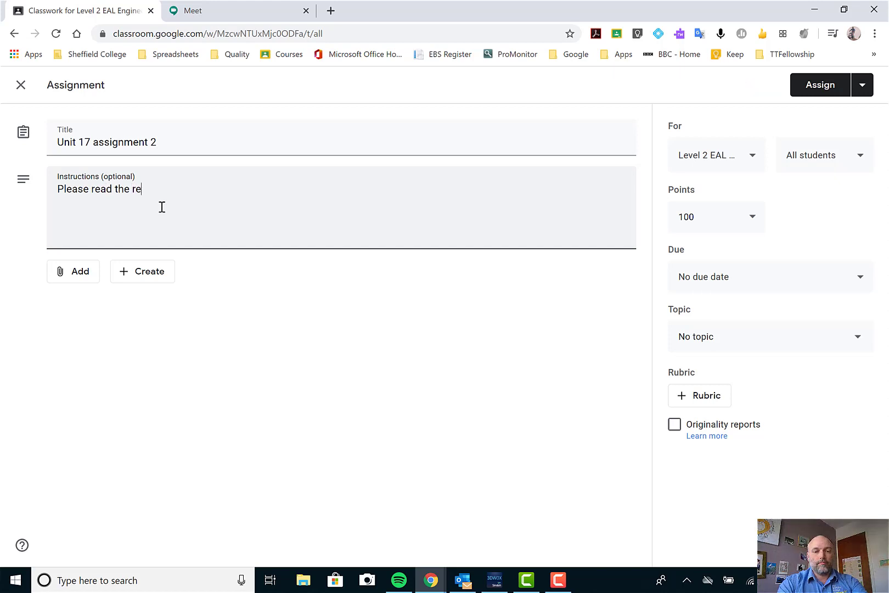
text(ference )
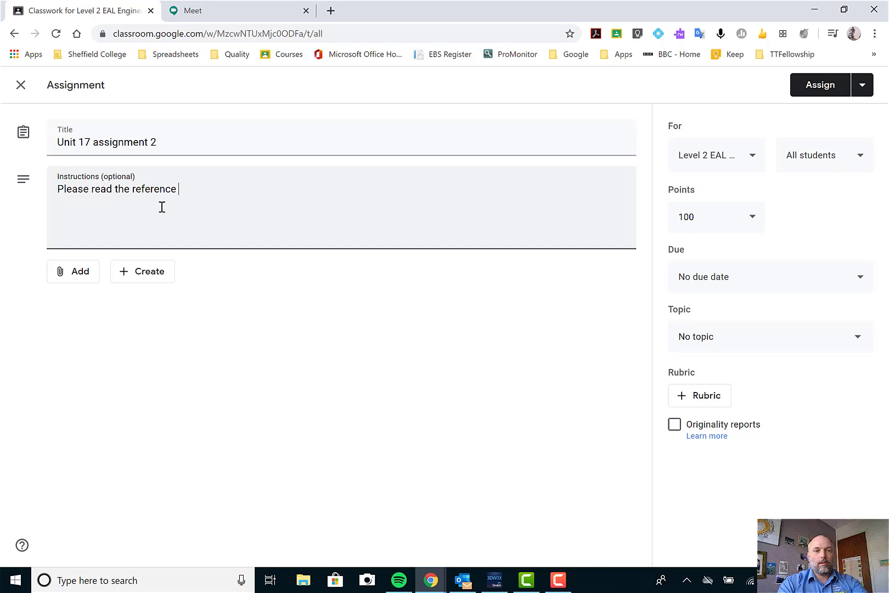
text(material and complete )
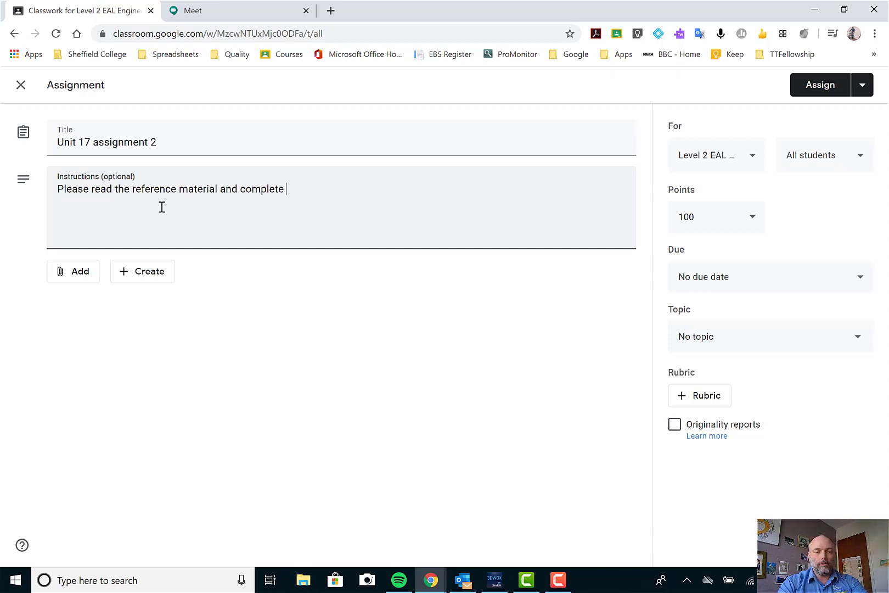
text(you assignment)
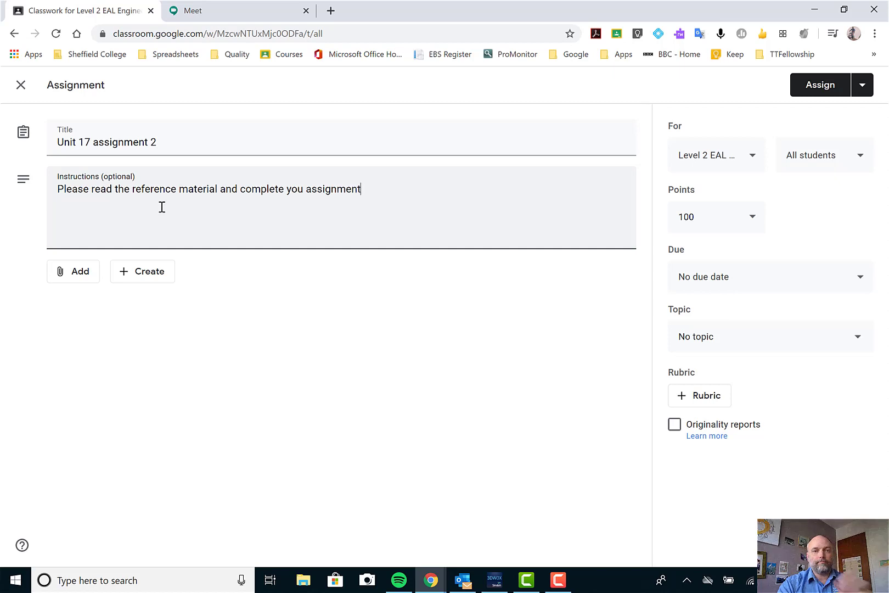
click(303, 189)
text(r)
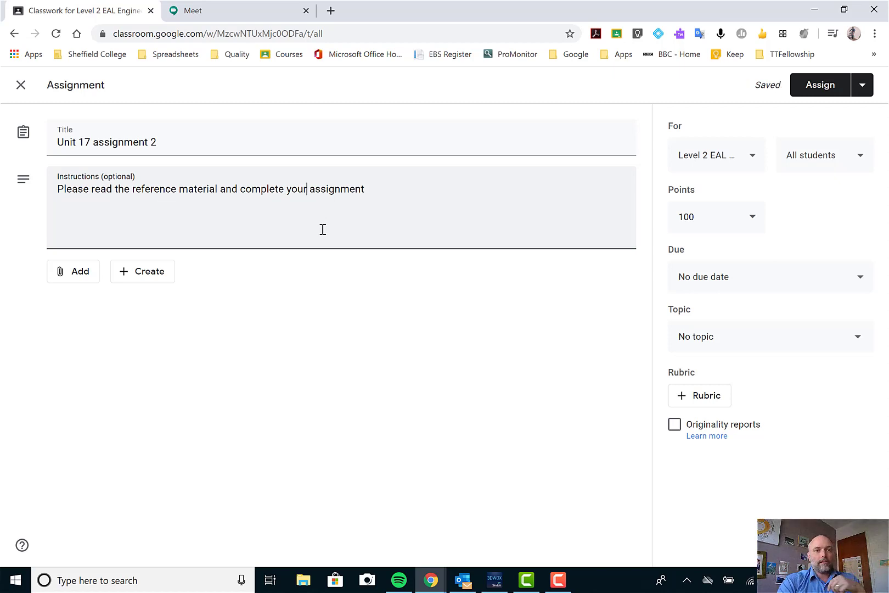
Step: Start attaching a Google Drive file and open the Mechanical Engineering Team Drive among the shared drives
click(87, 279)
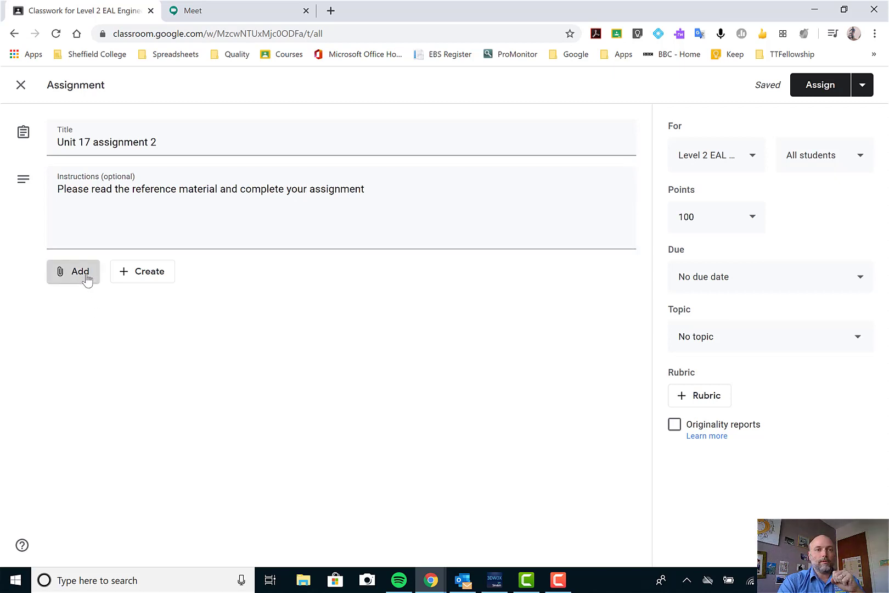
click(96, 303)
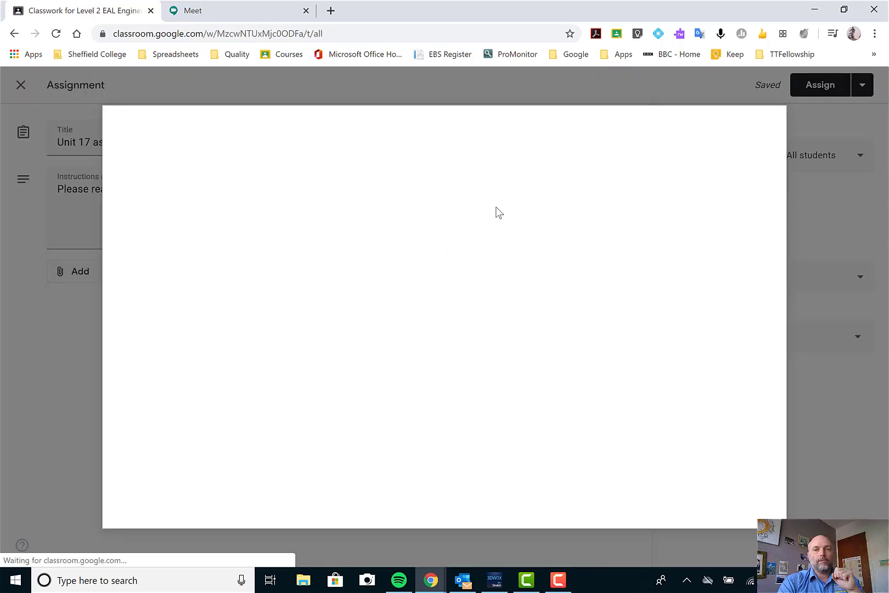
click(364, 159)
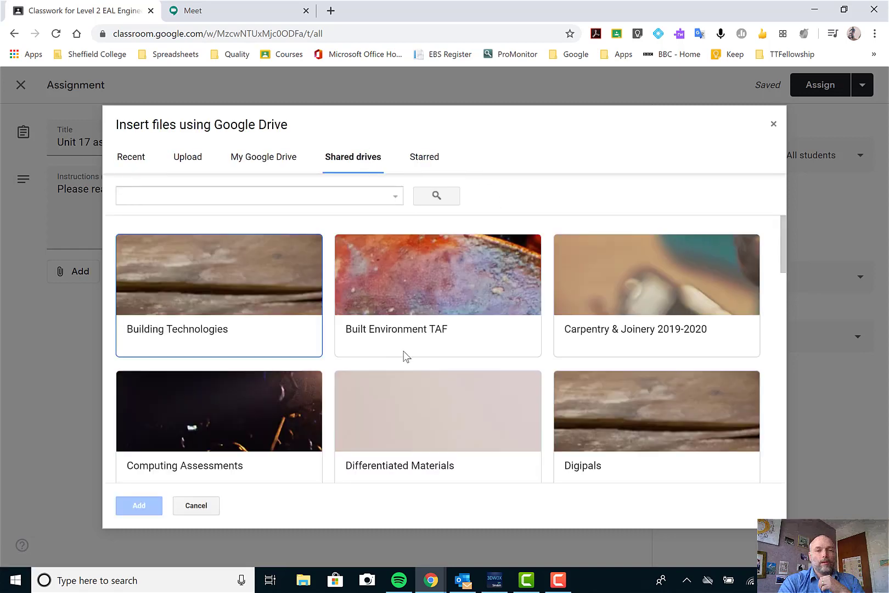
scroll(404, 356, down, 5)
scroll(406, 357, down, 1)
click(408, 359)
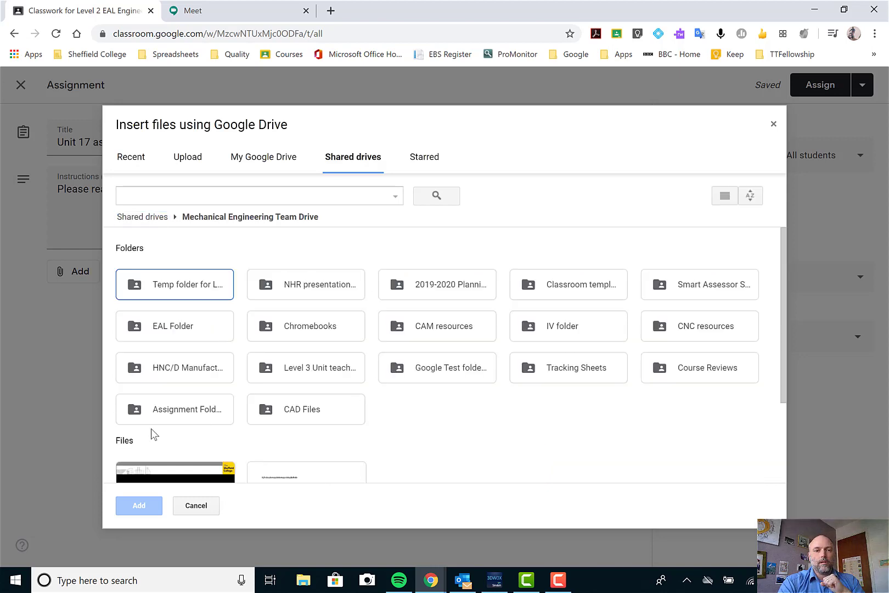
Step: Attach CAD Assignment 3 from Assignment Folder > 2019-2020 > Full time > Level 3 > Unit 17 CAD, making a copy for each student
click(172, 417)
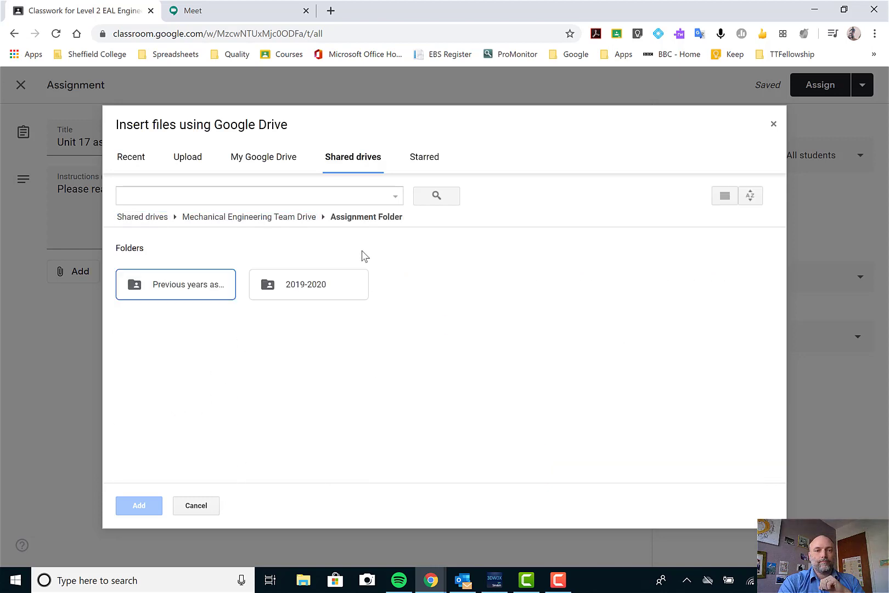
click(326, 281)
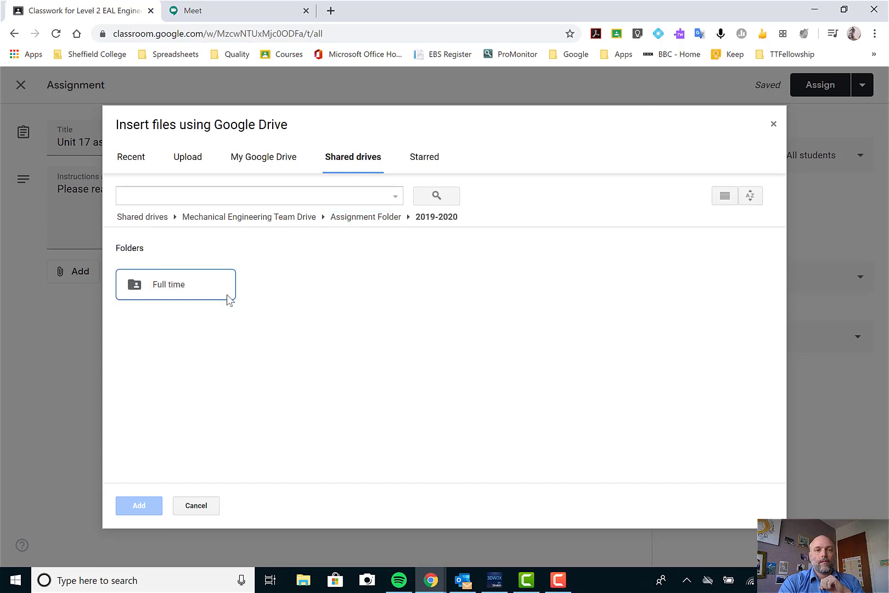
click(209, 287)
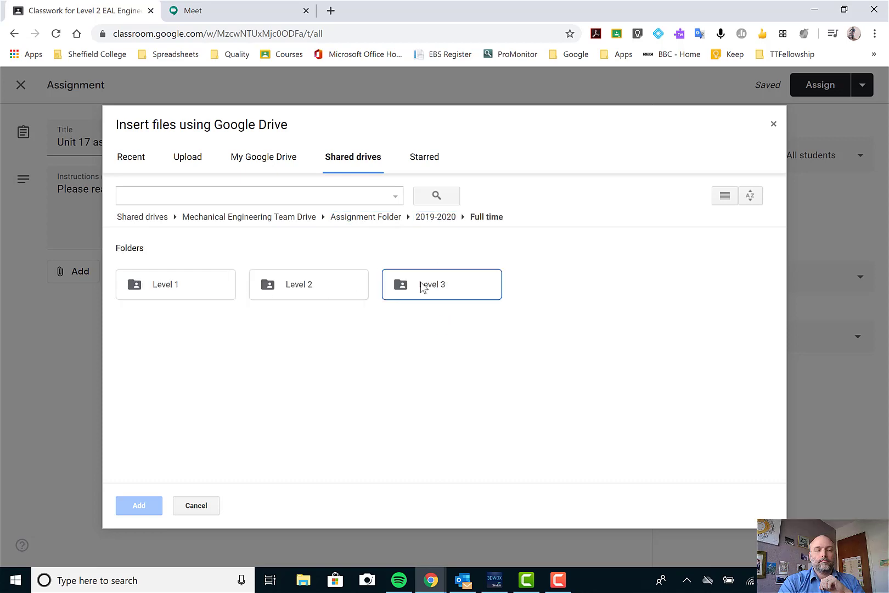
click(424, 287)
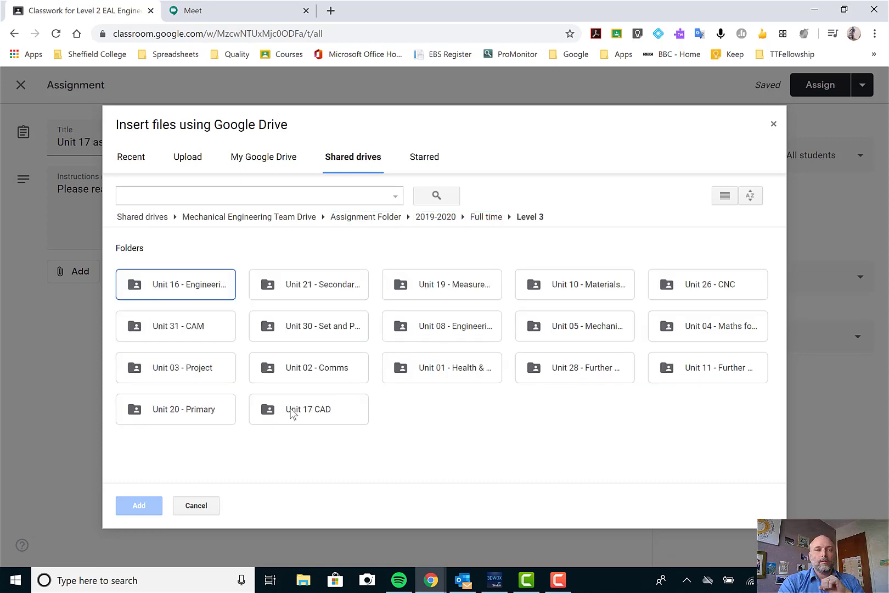
click(311, 409)
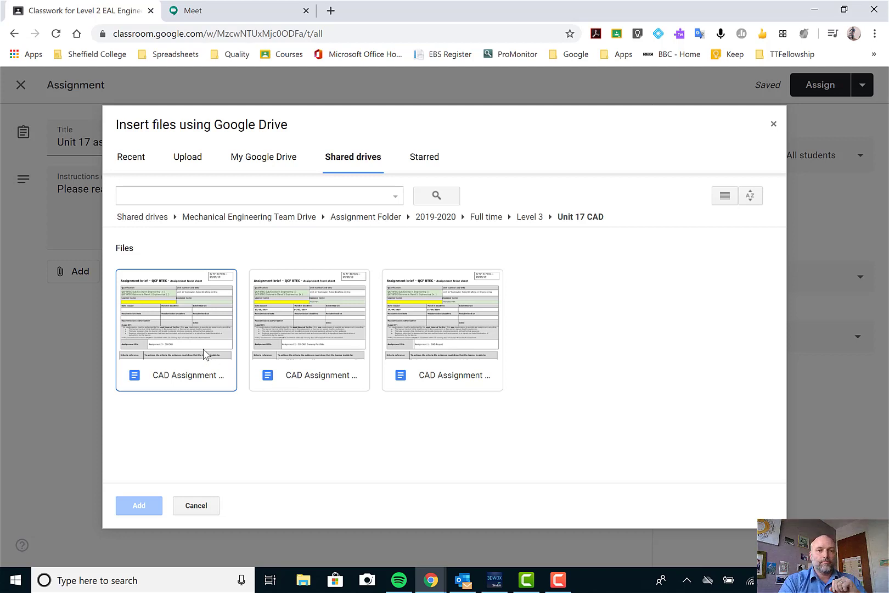
click(204, 351)
double_click(203, 350)
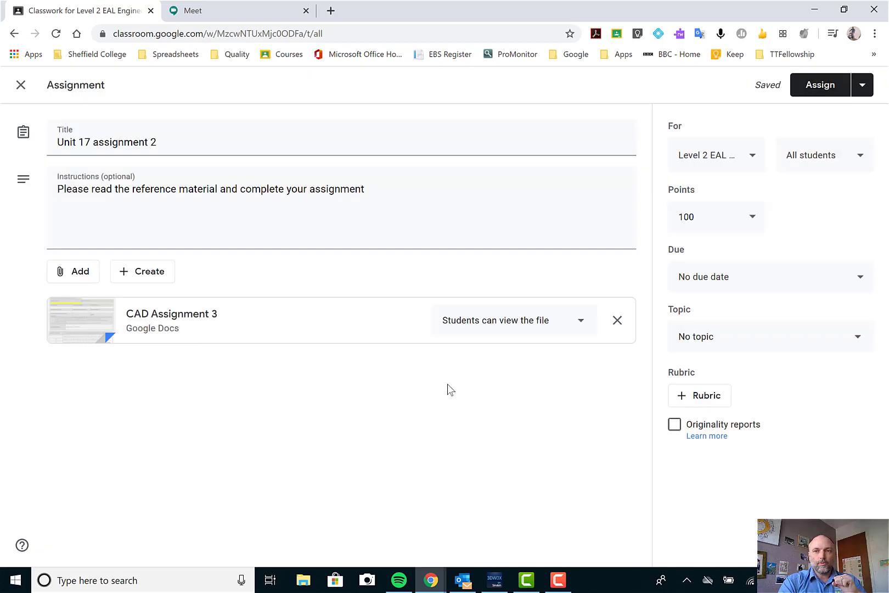
click(581, 328)
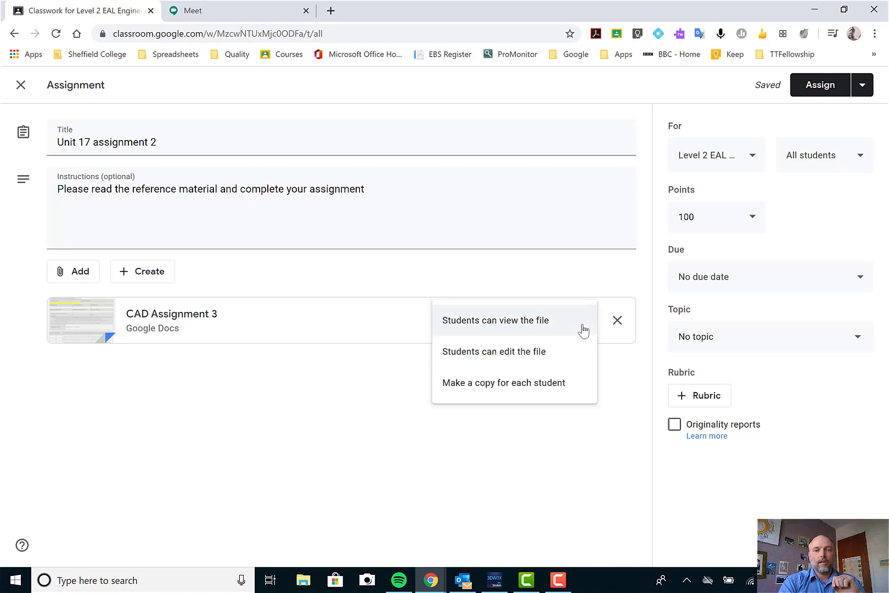
click(512, 391)
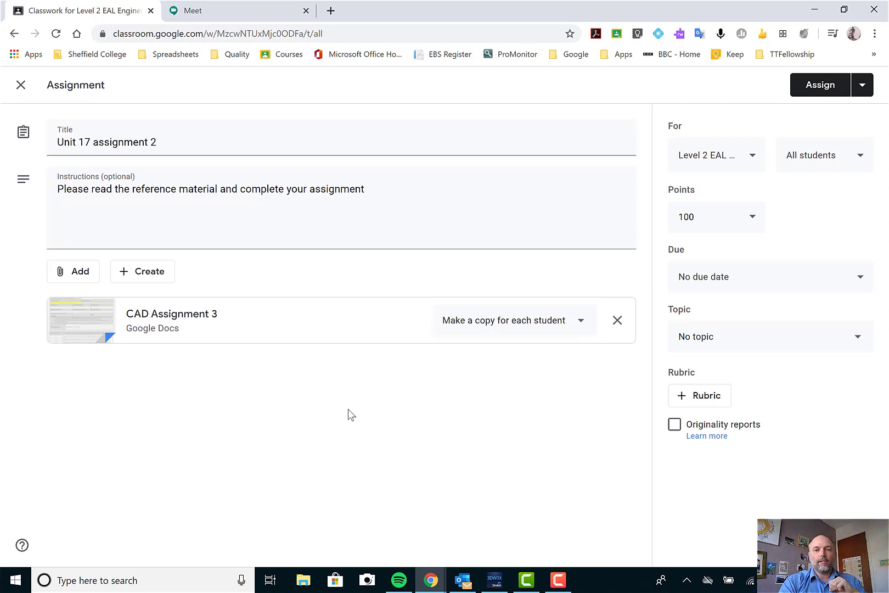
Step: Attach the CAM slides from the CAM resources folder of the Mechanical Engineering Team Drive shared drive
click(83, 269)
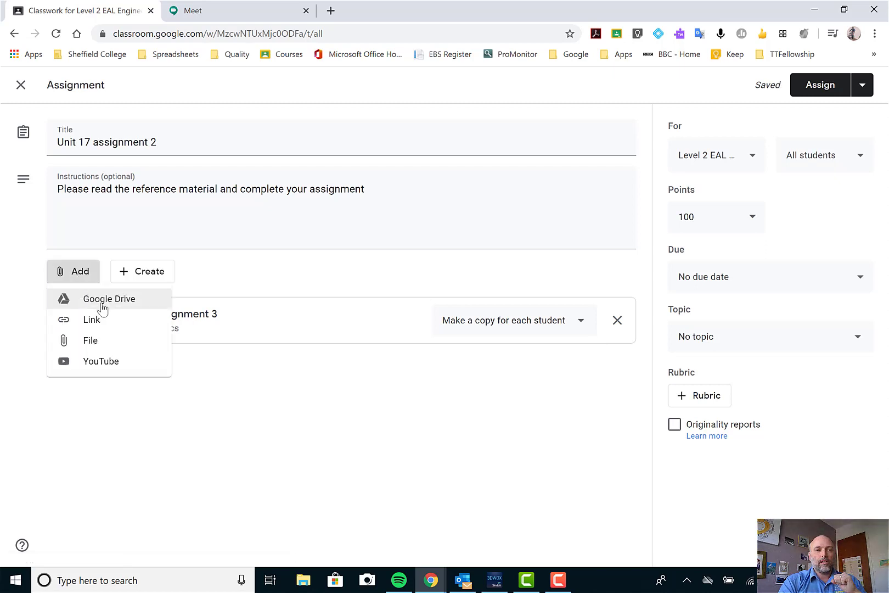
click(102, 307)
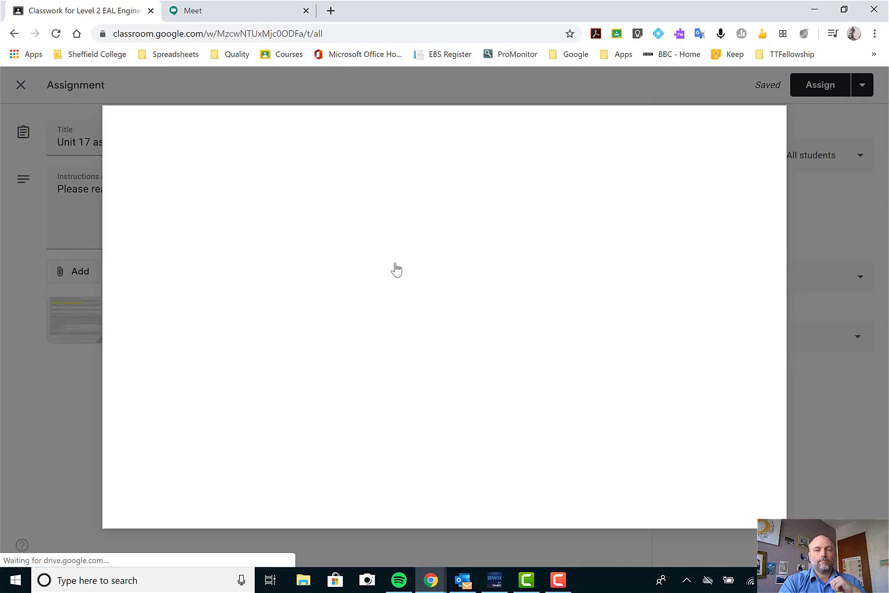
click(368, 166)
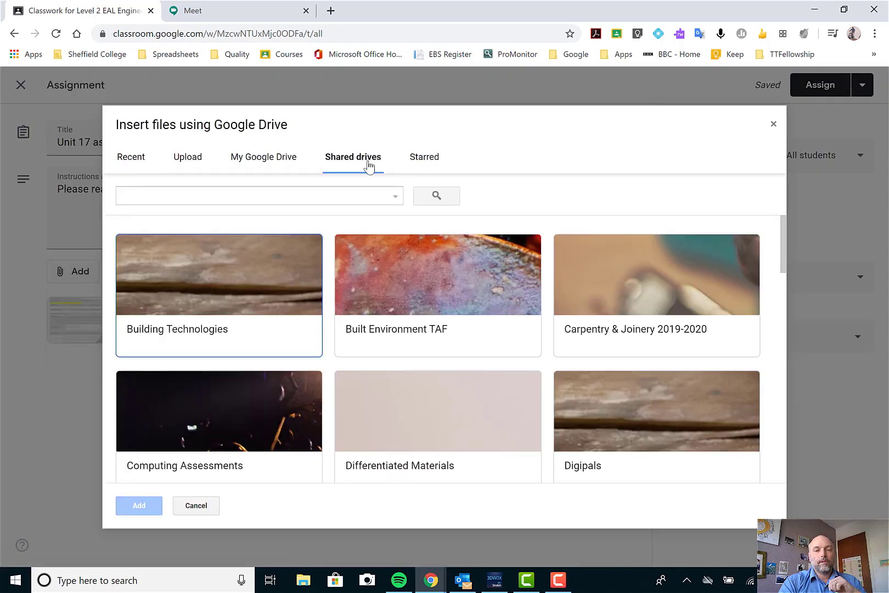
scroll(458, 359, down, 8)
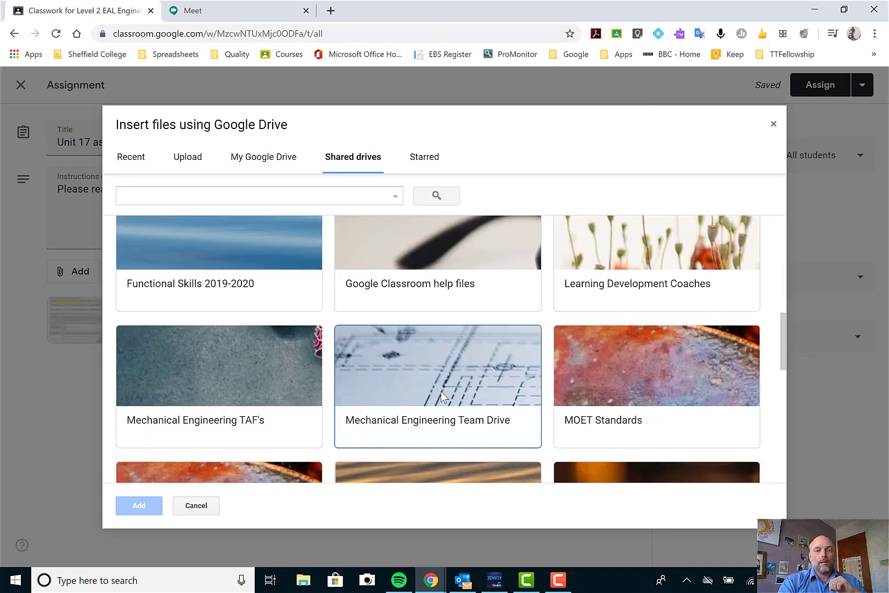
double_click(440, 390)
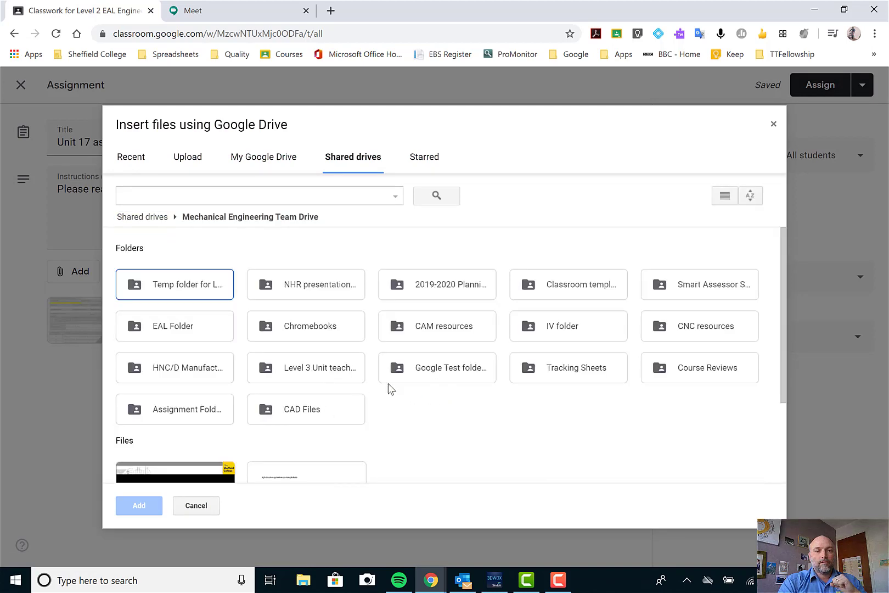
double_click(441, 325)
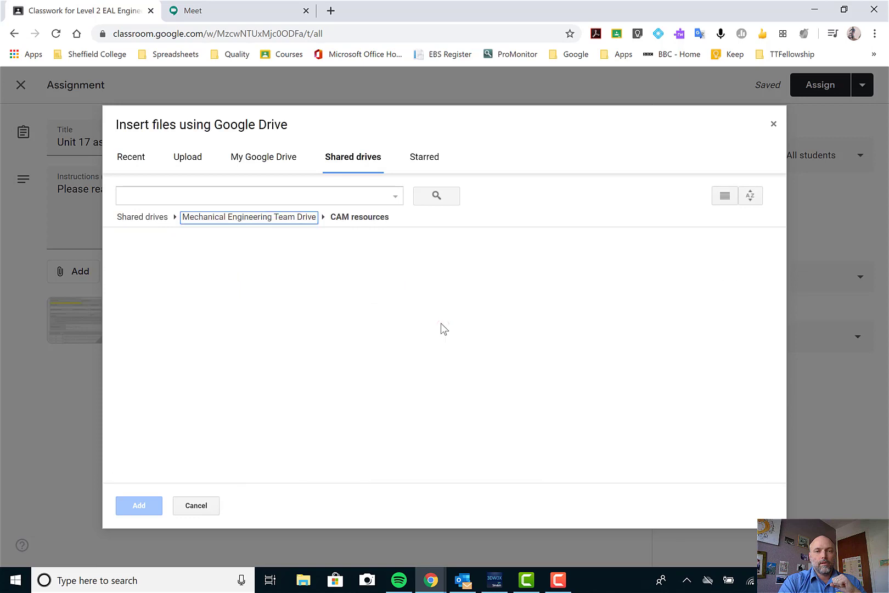
click(225, 398)
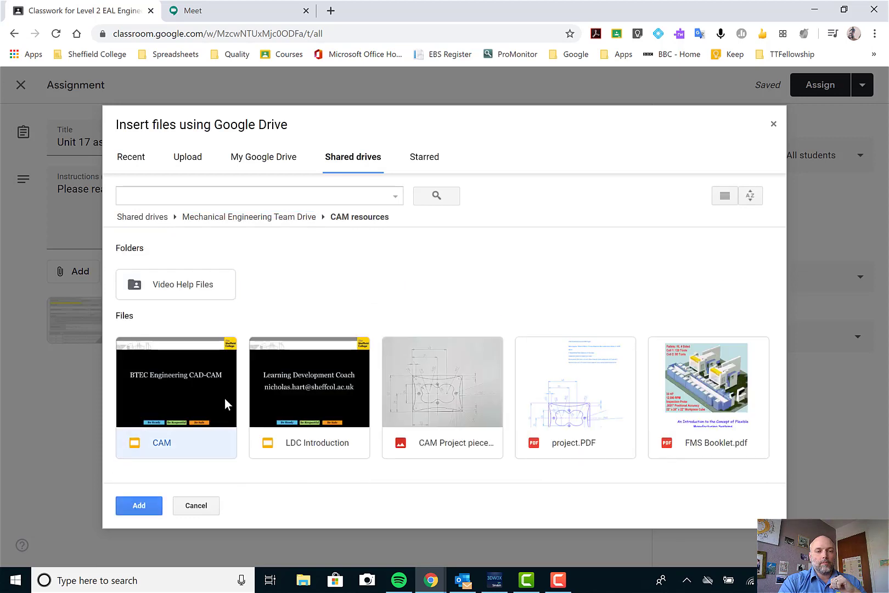
click(150, 508)
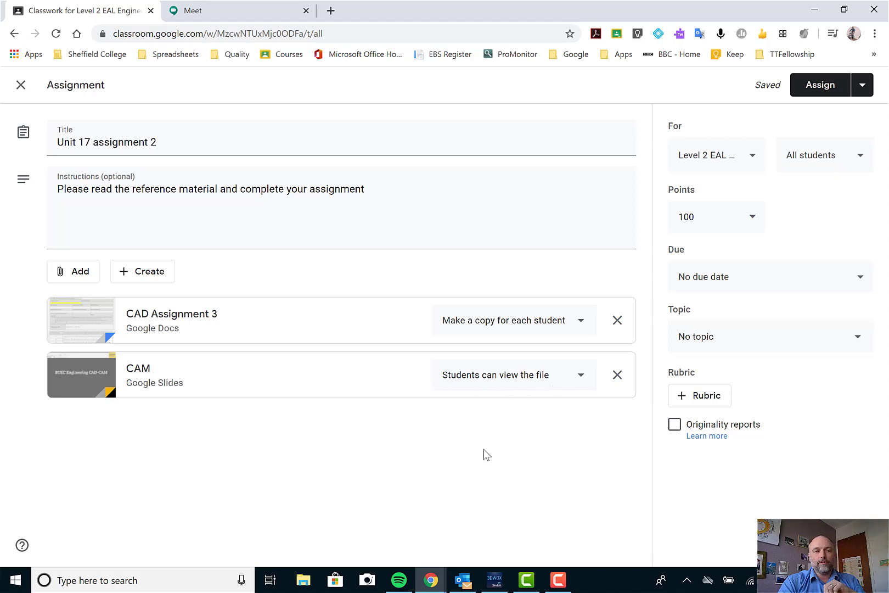
Step: File the assignment under the topic Unit 17 Engineering Materials and set it due on 24 Apr 2020 at 23:59
click(734, 340)
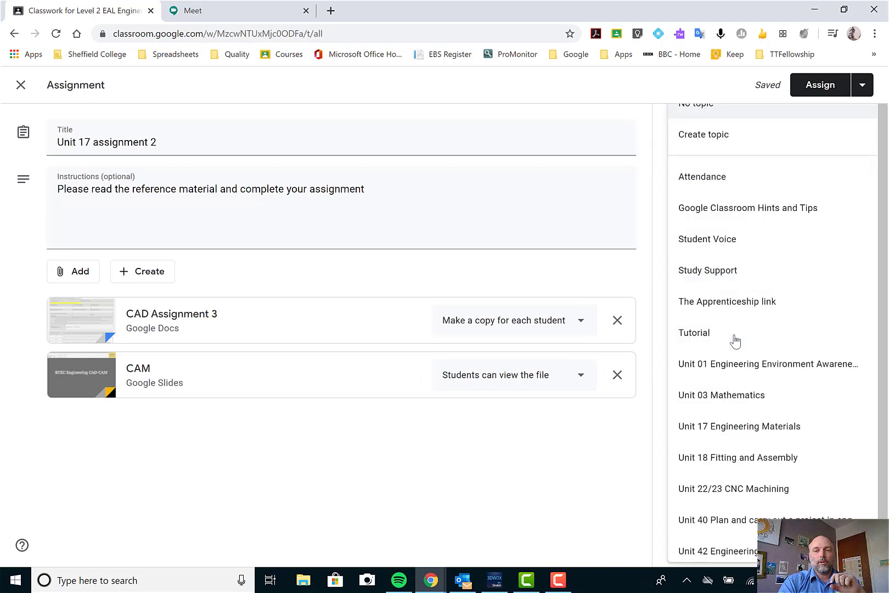
click(736, 432)
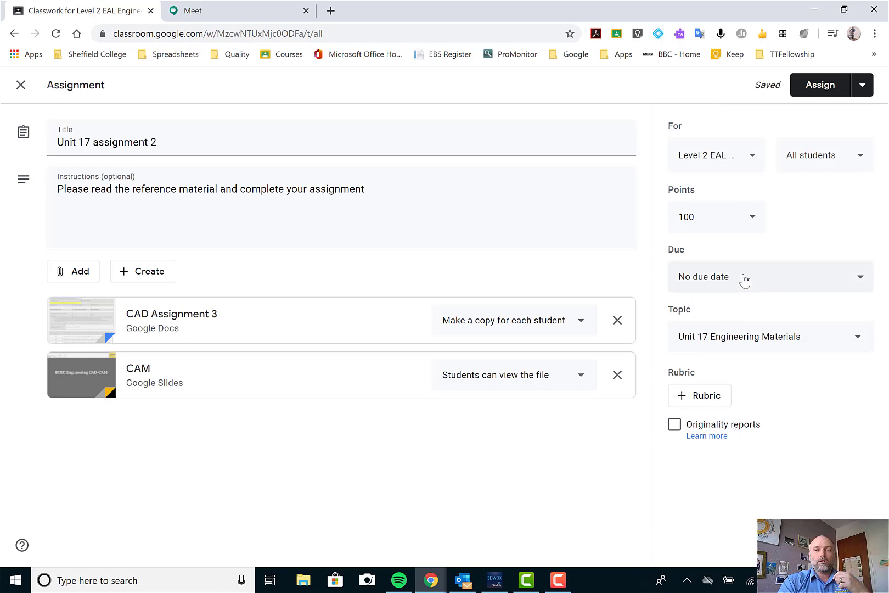
click(743, 279)
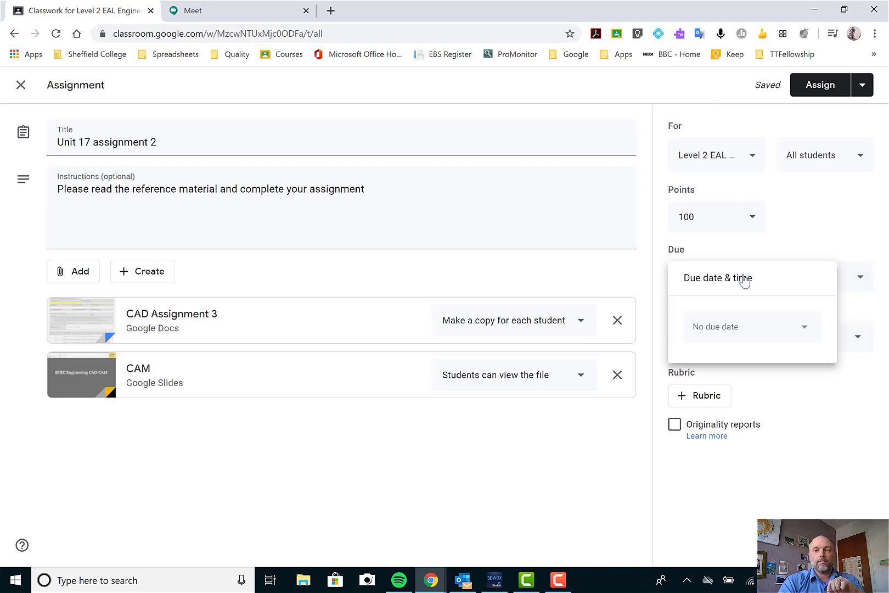
click(741, 332)
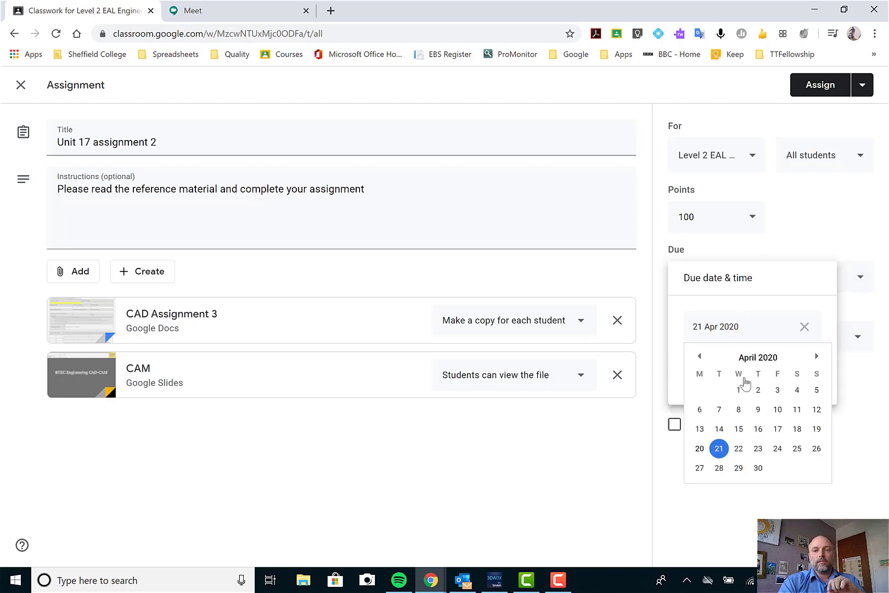
click(778, 449)
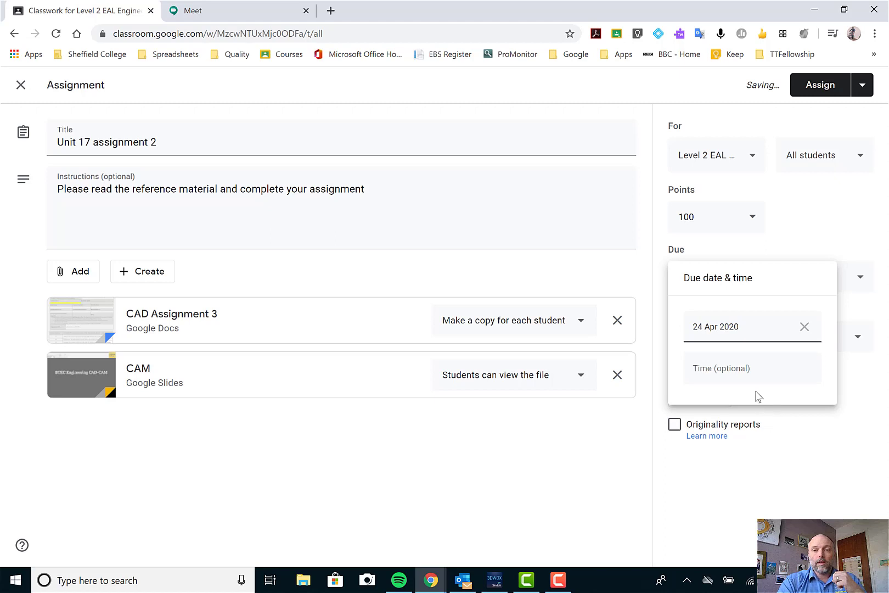
click(744, 373)
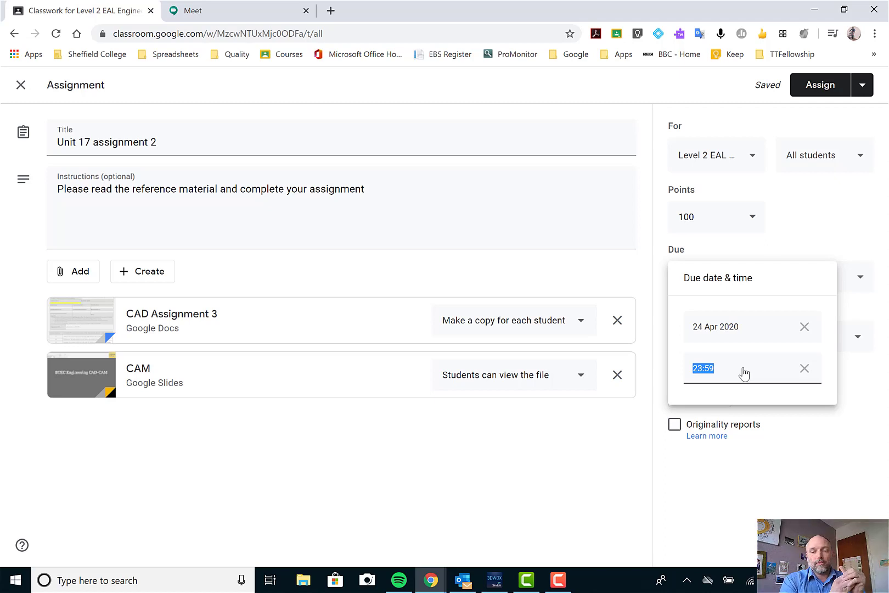
click(569, 453)
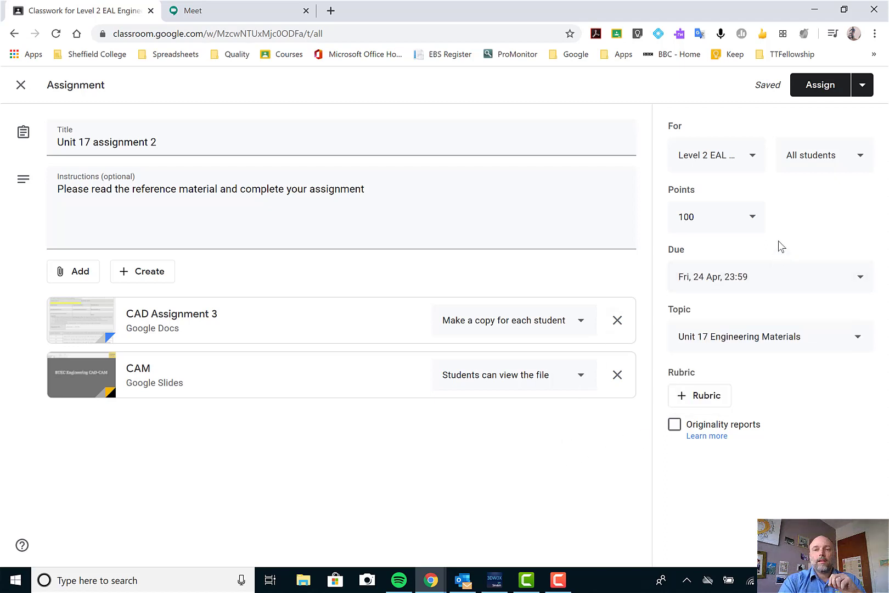
Step: Add the two other Level 2 EAL classes, both Level 3 BTEC classes and the Level 3 EAL class as recipients
click(753, 160)
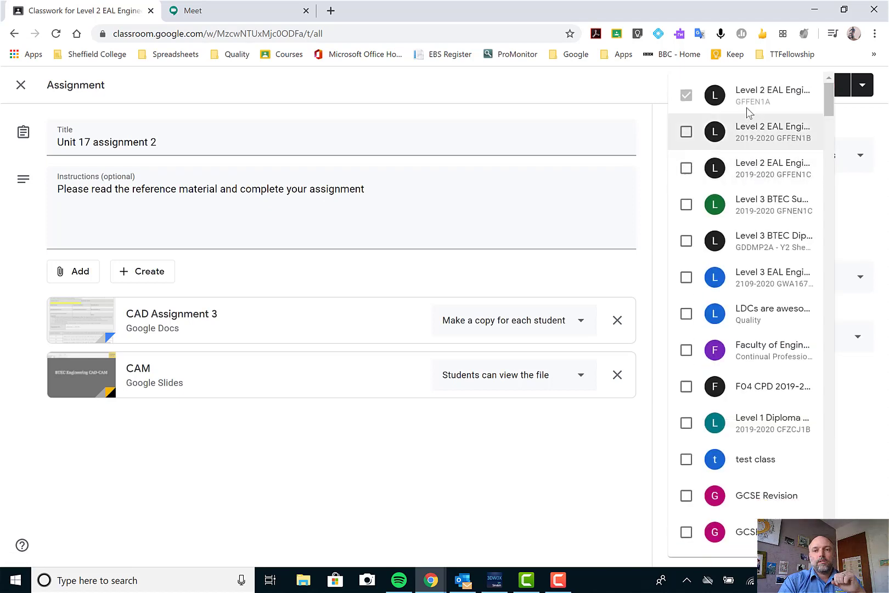
click(754, 139)
click(754, 179)
click(759, 216)
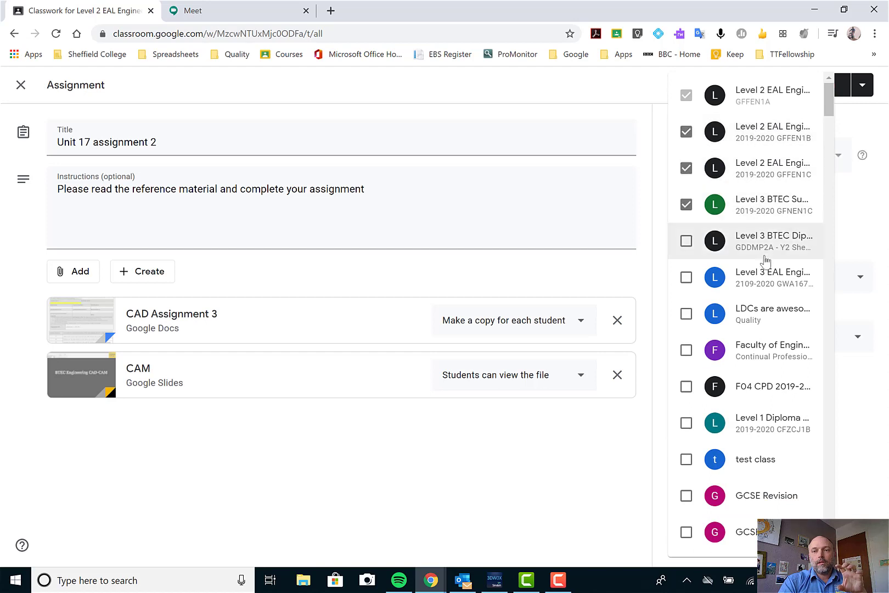
click(764, 285)
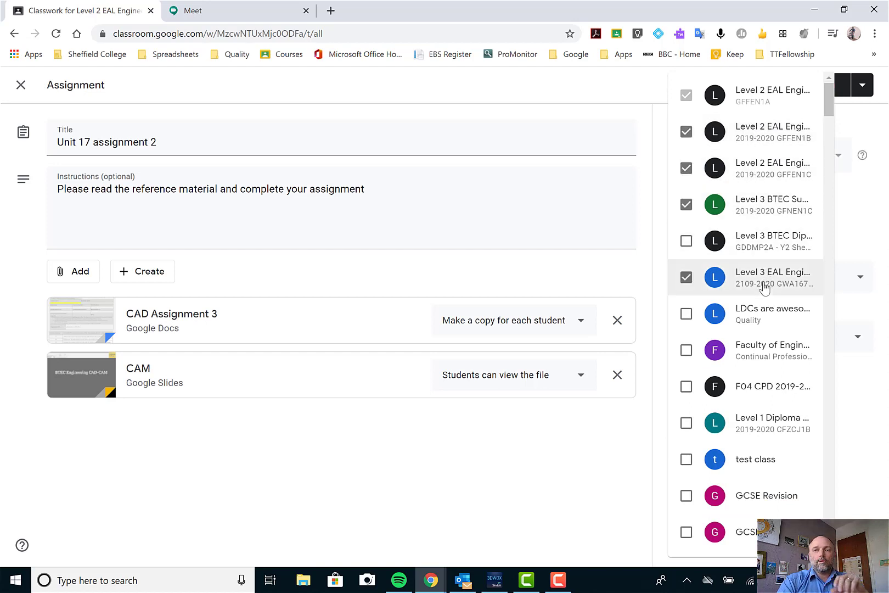
click(763, 247)
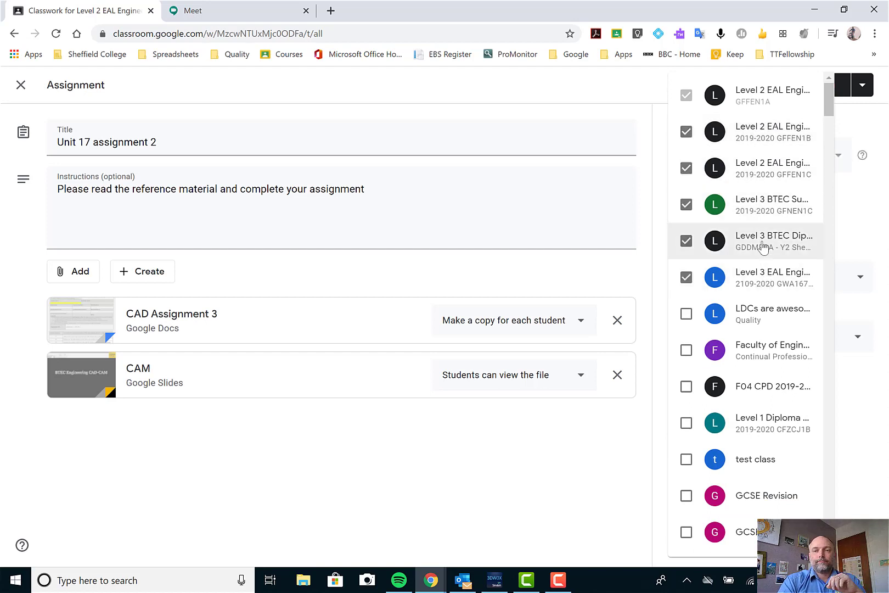
Step: Remove the five extra classes from the recipients, keeping only the Level 2 EAL class GFFEN1A
click(764, 274)
click(769, 216)
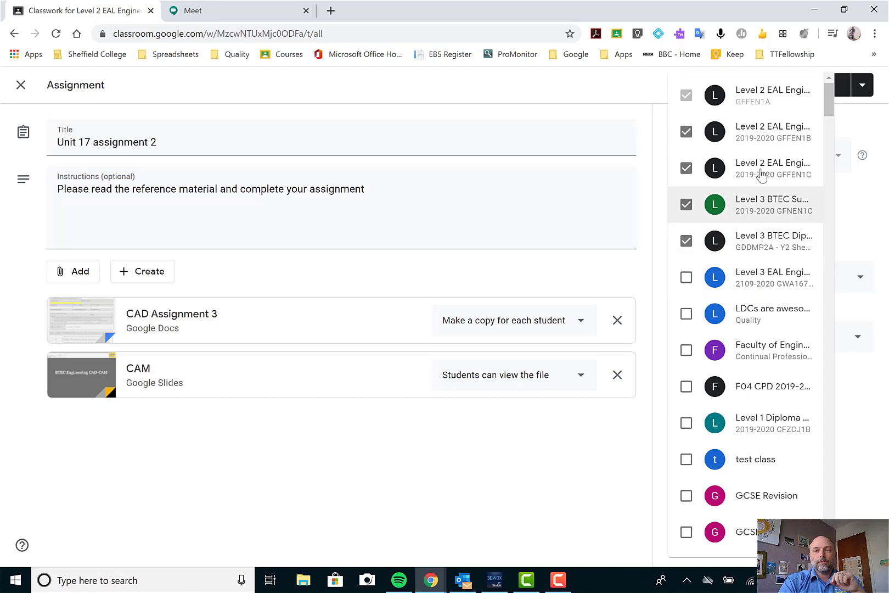
click(766, 139)
click(756, 241)
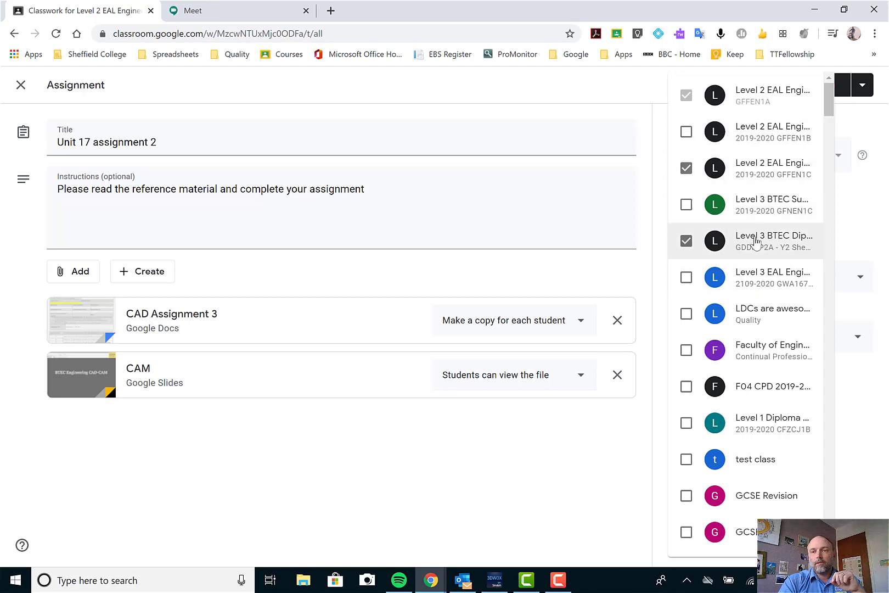
click(739, 167)
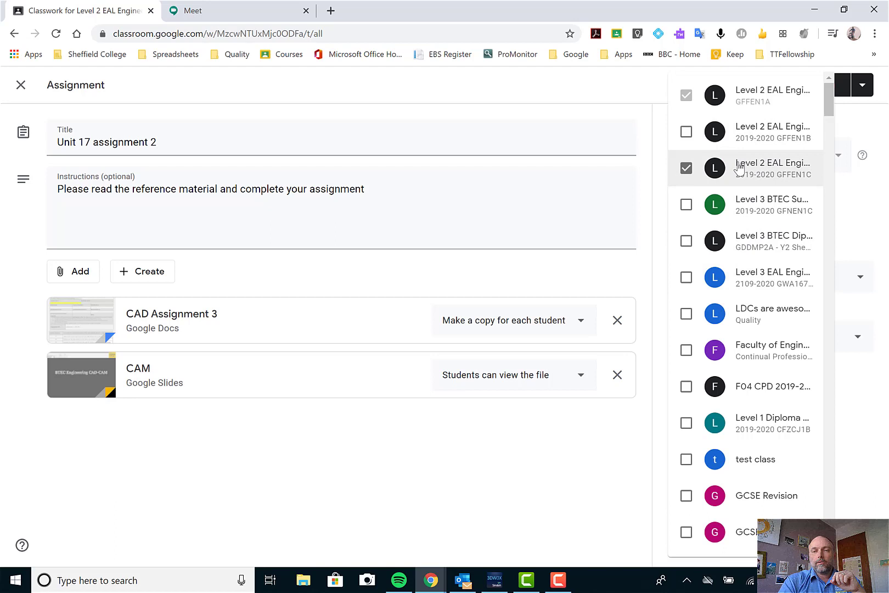
click(631, 121)
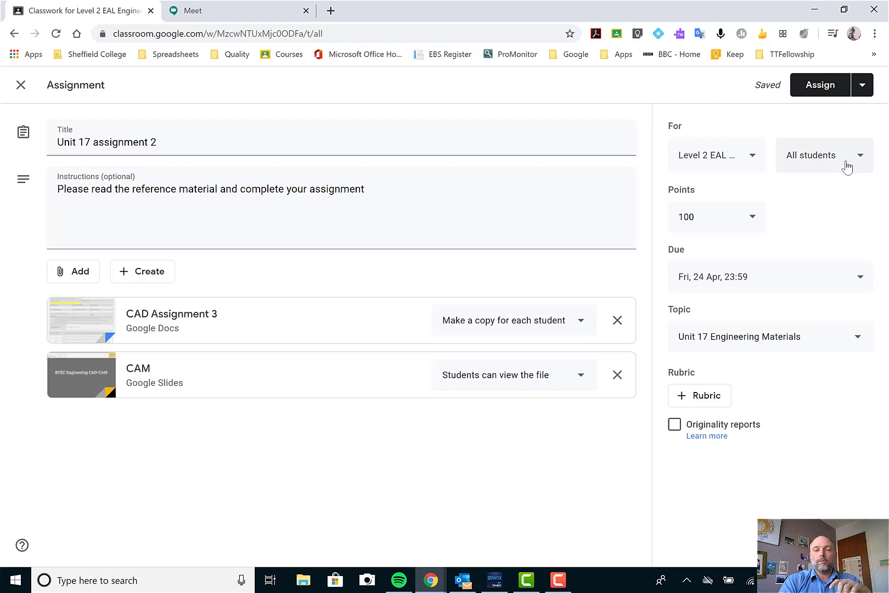
Step: Try restricting the assignment to three individual students, and reselect all students in the class
click(848, 167)
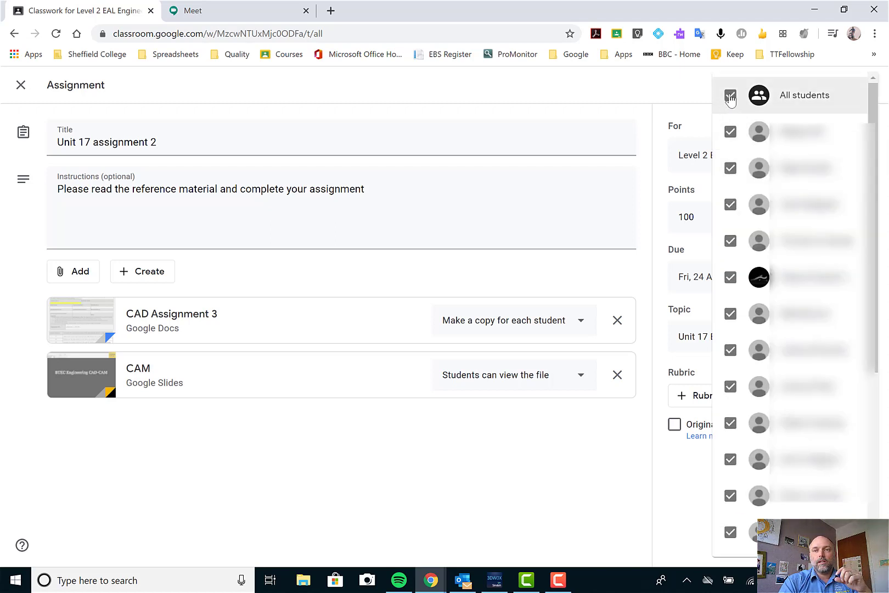
click(730, 96)
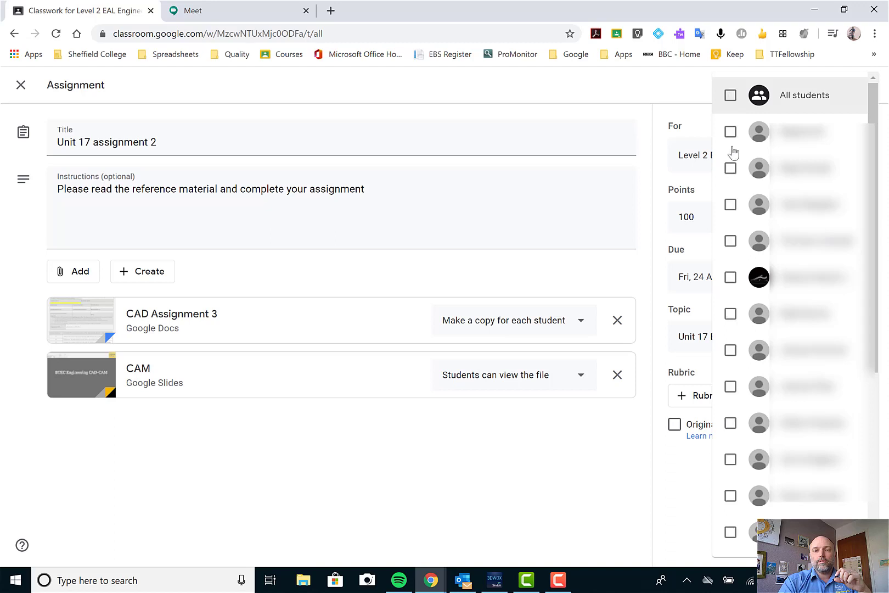
click(730, 205)
click(731, 278)
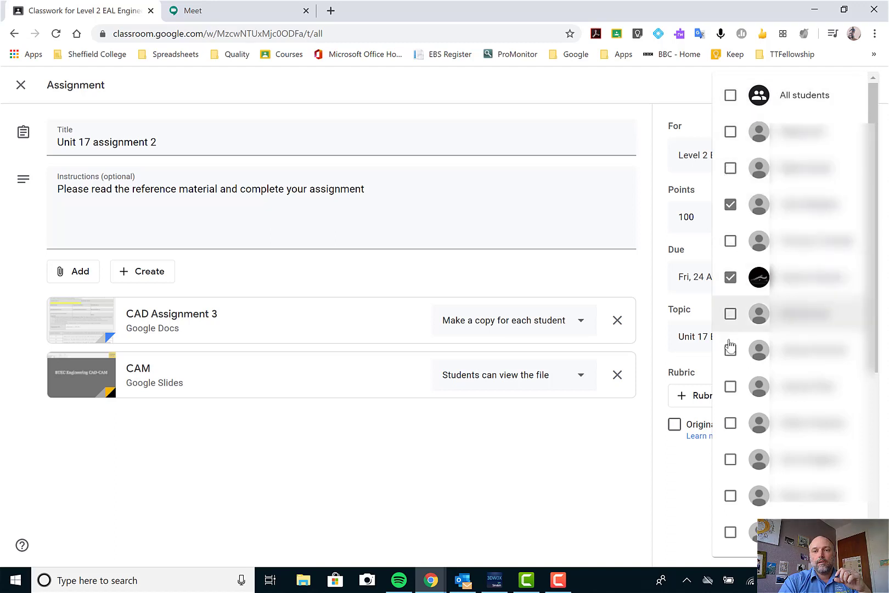
click(731, 349)
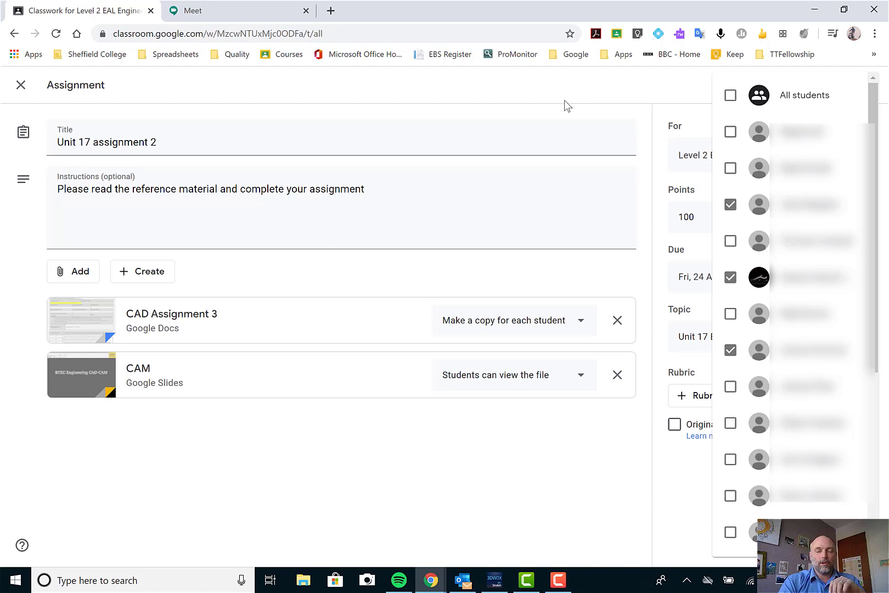
click(730, 96)
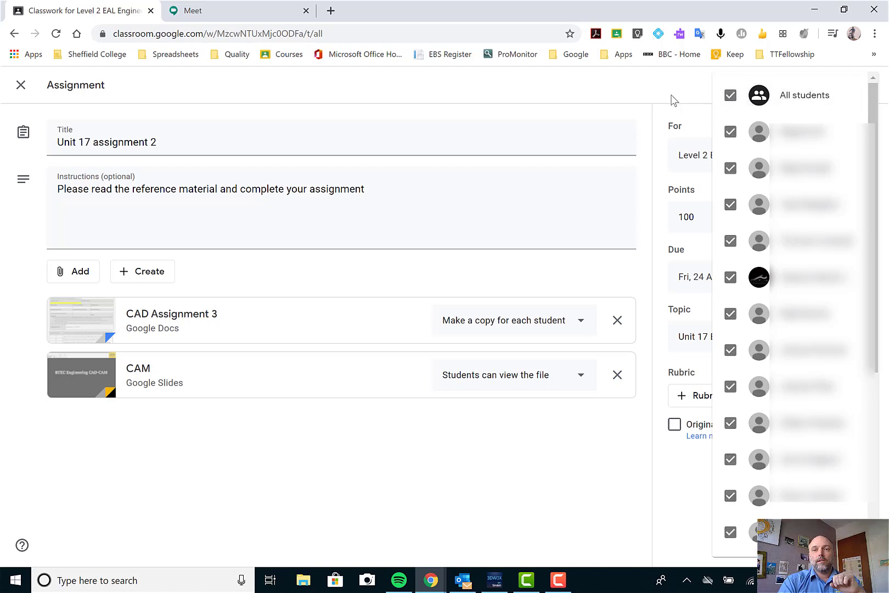
click(654, 98)
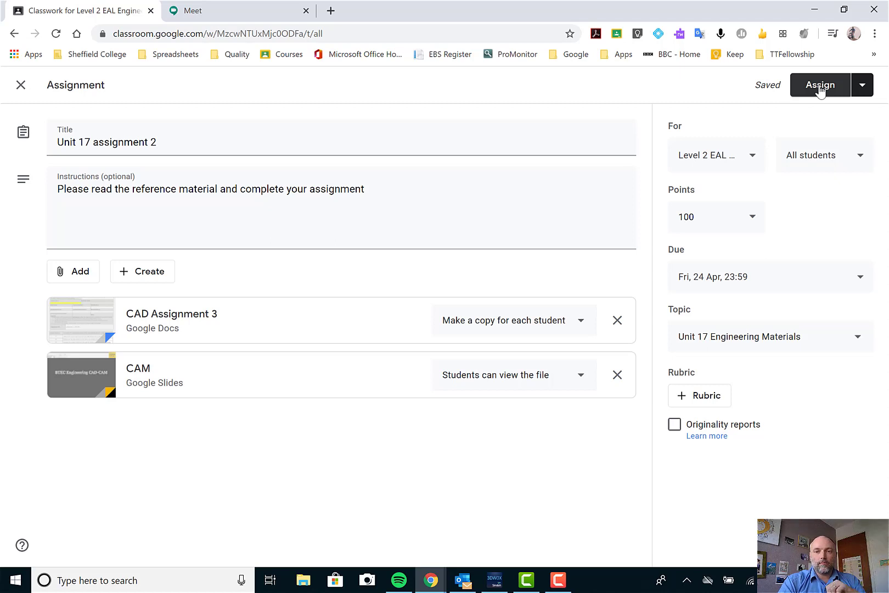
Step: Review the assignment's publishing options for assigning, scheduling or saving as a draft, without choosing one
click(865, 91)
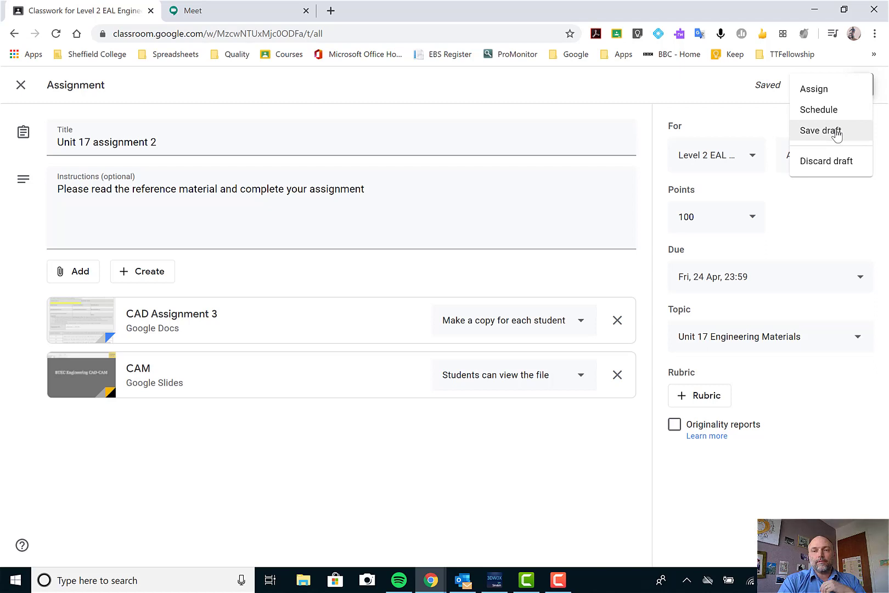
click(690, 94)
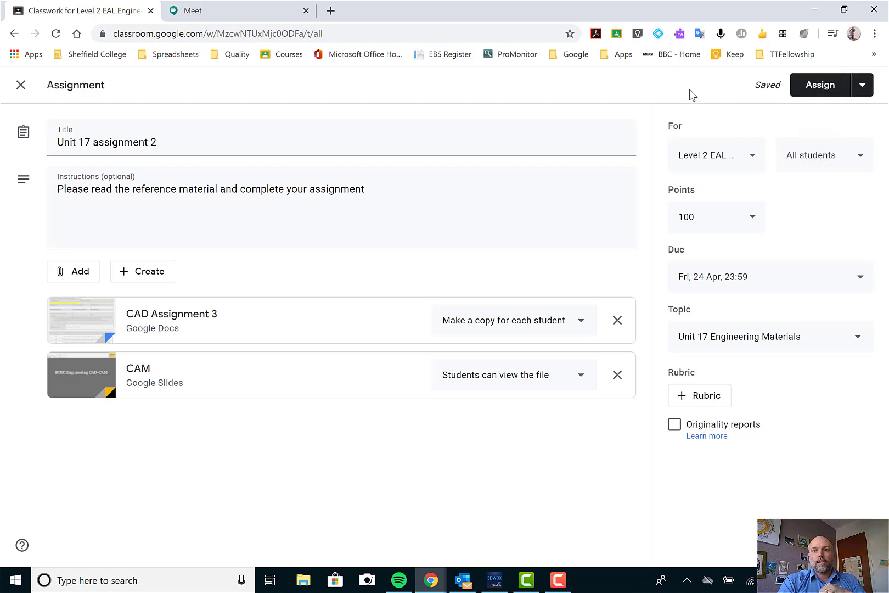